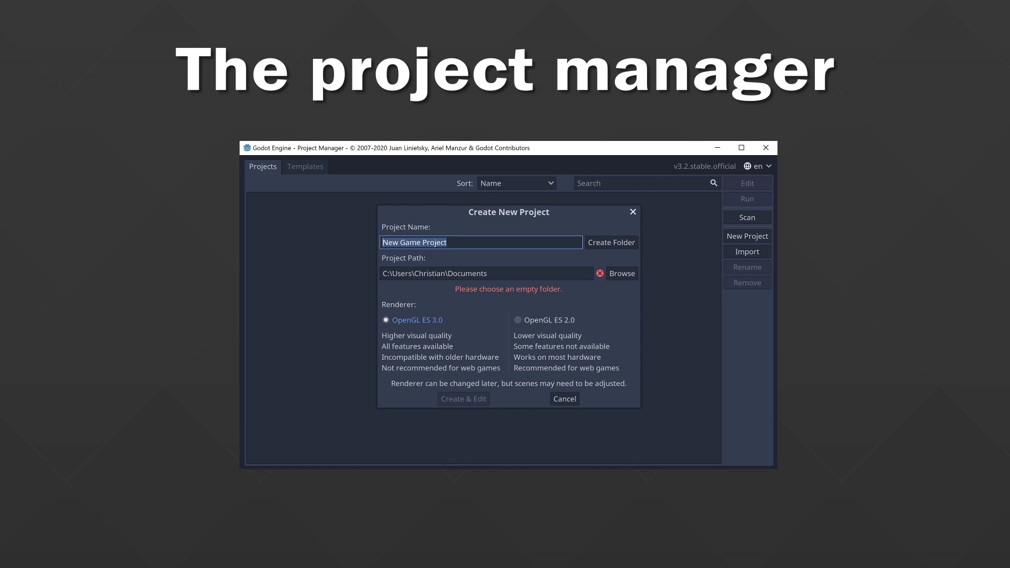
Step: Create a project named Jump Cat in its own new folder and open it for editing
{"action": "type", "text": "Jump Cat"}
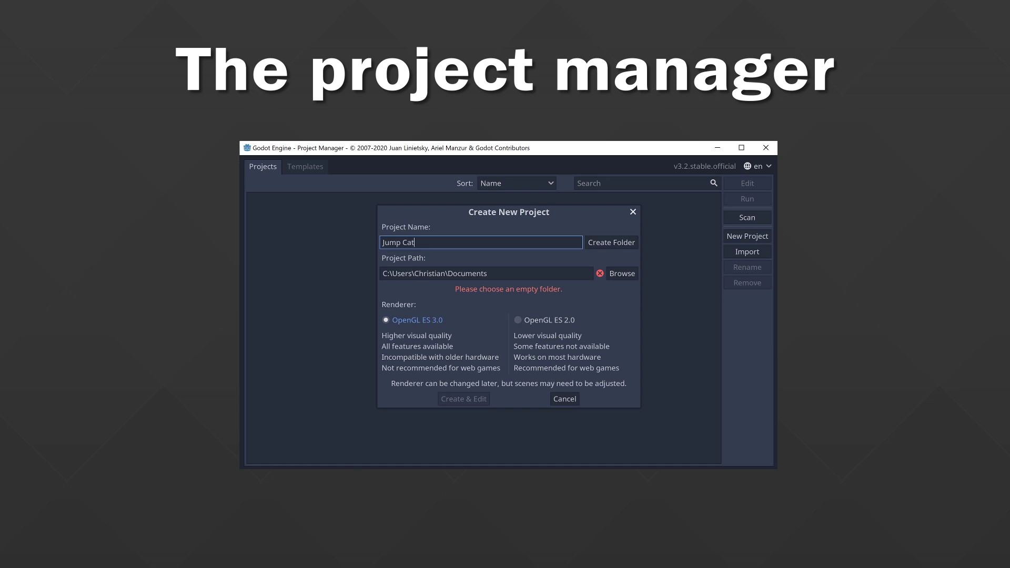
{"action": "left_click", "coordinate": [612, 242]}
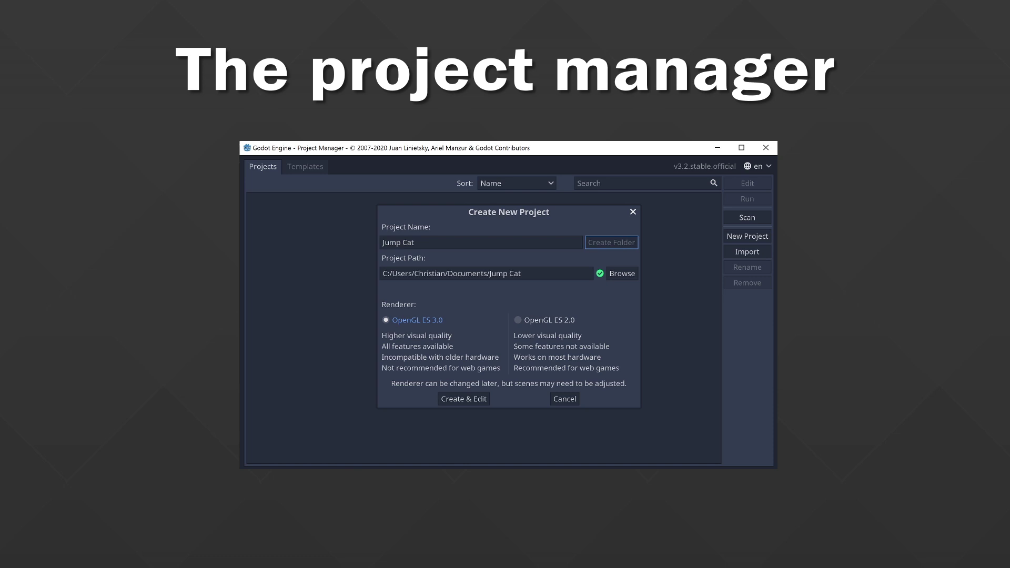
{"action": "left_click", "coordinate": [463, 399]}
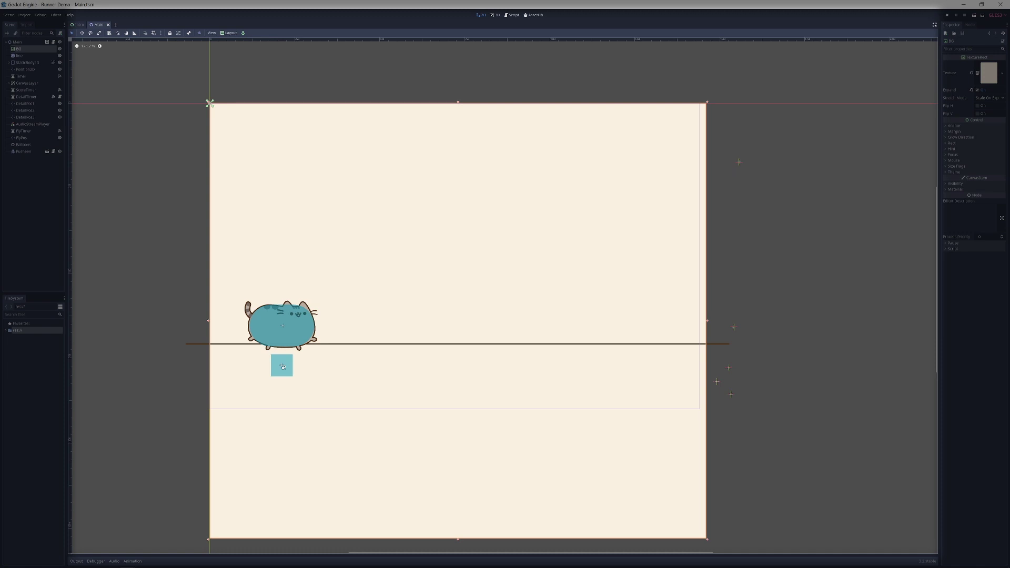
Step: Try moving the Pusheen cat up and to the right in the 2D view, and undo the move
{"action": "middle_click_drag", "start_coordinate": [283, 366], "coordinate": [309, 379]}
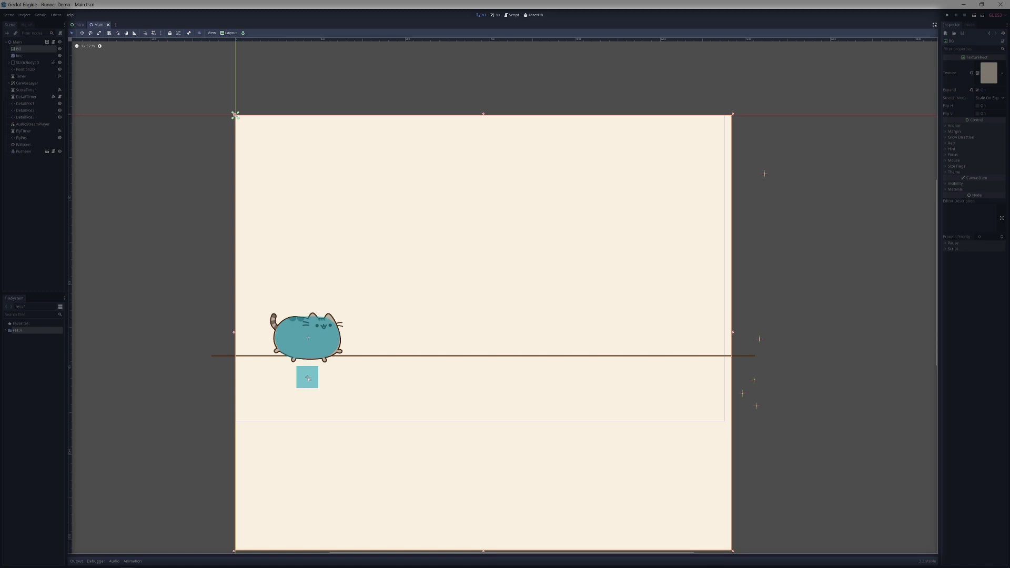
{"action": "left_click", "coordinate": [309, 337]}
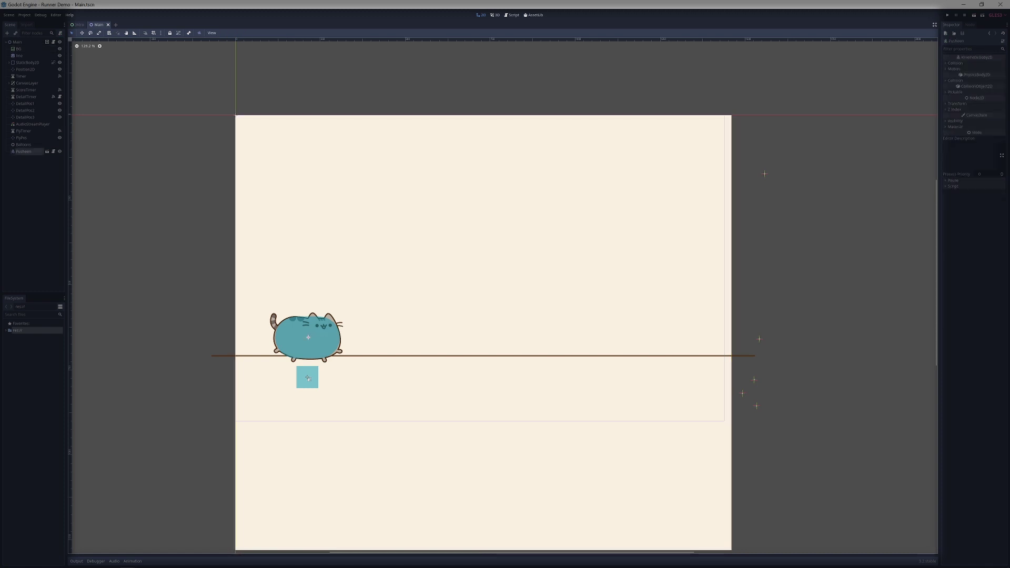
{"action": "left_click_drag", "start_coordinate": [309, 337], "coordinate": [348, 256]}
{"action": "key", "text": "ctrl+z"}
Step: Look through the 3D workspace, the Main.gd script and the asset library, and return to the 2D workspace
{"action": "key", "text": "ctrl+F2"}
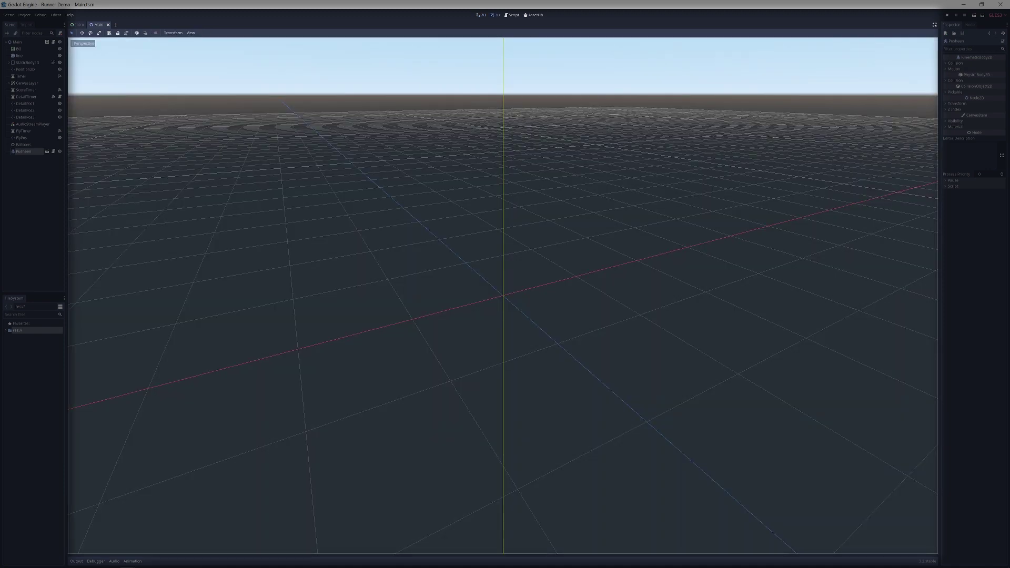
{"action": "key", "text": "ctrl+F3"}
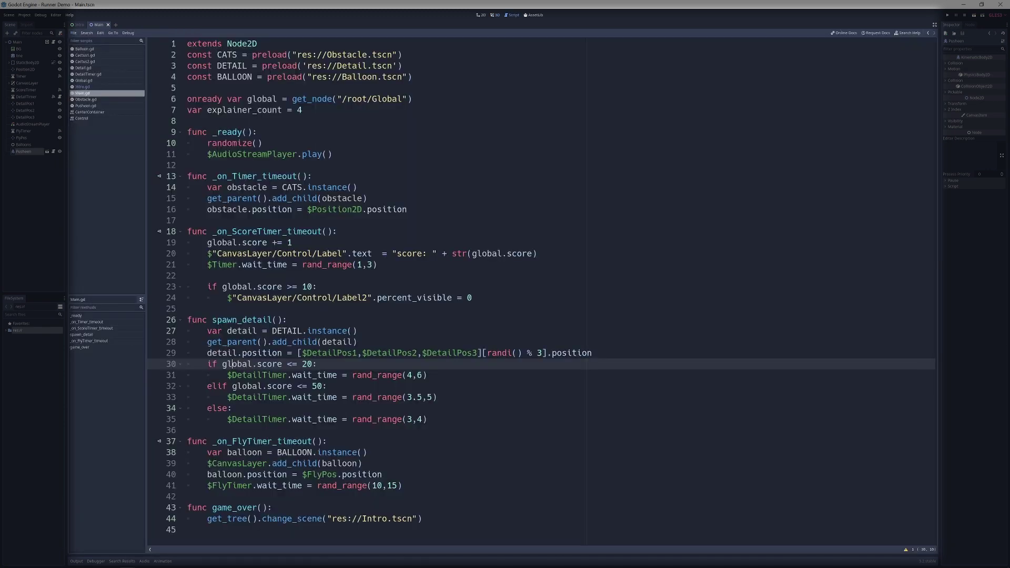
{"action": "key", "text": "ctrl+F4"}
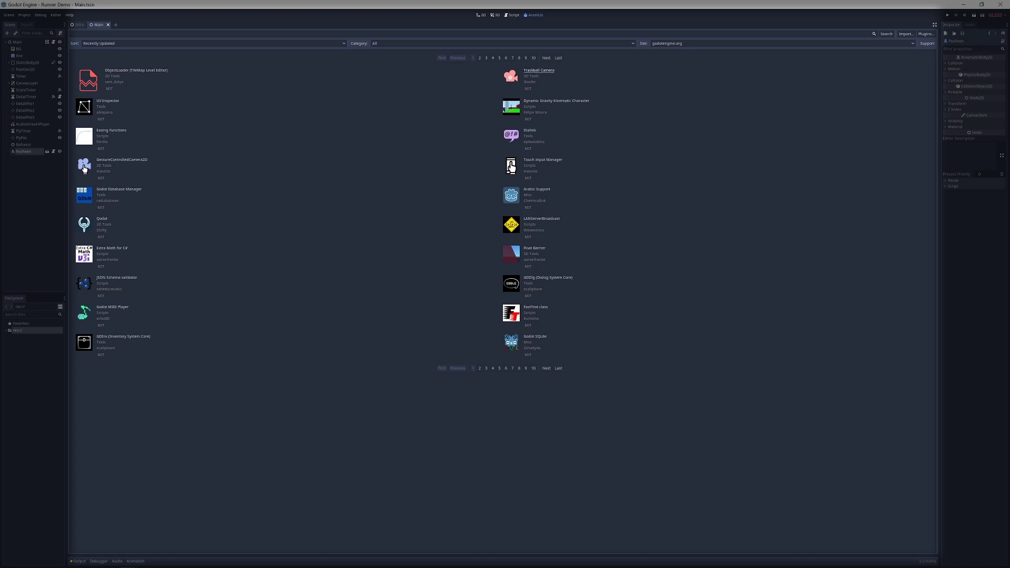
{"action": "key", "text": "ctrl+F3"}
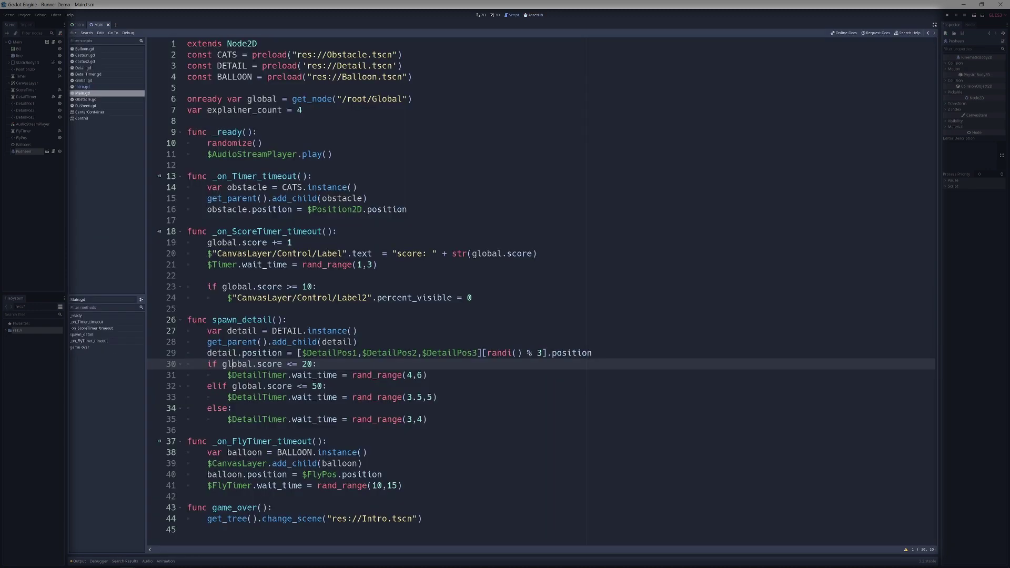
{"action": "key", "text": "ctrl+F1"}
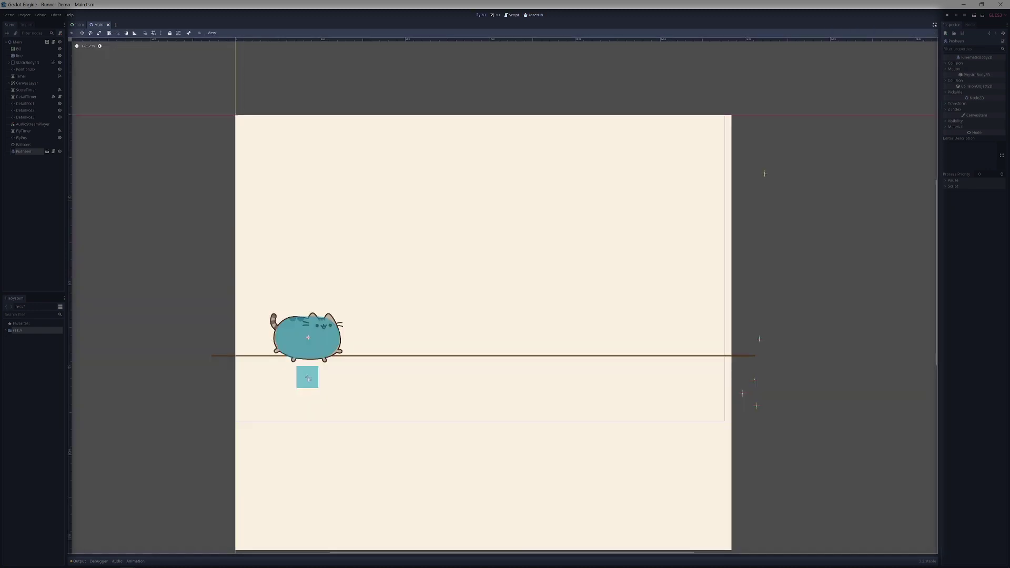
Step: Cycle through the 3D, AssetLib and 2D workspaces, finishing in the script editor
{"action": "key", "text": "ctrl+F2"}
{"action": "key", "text": "ctrl+F4"}
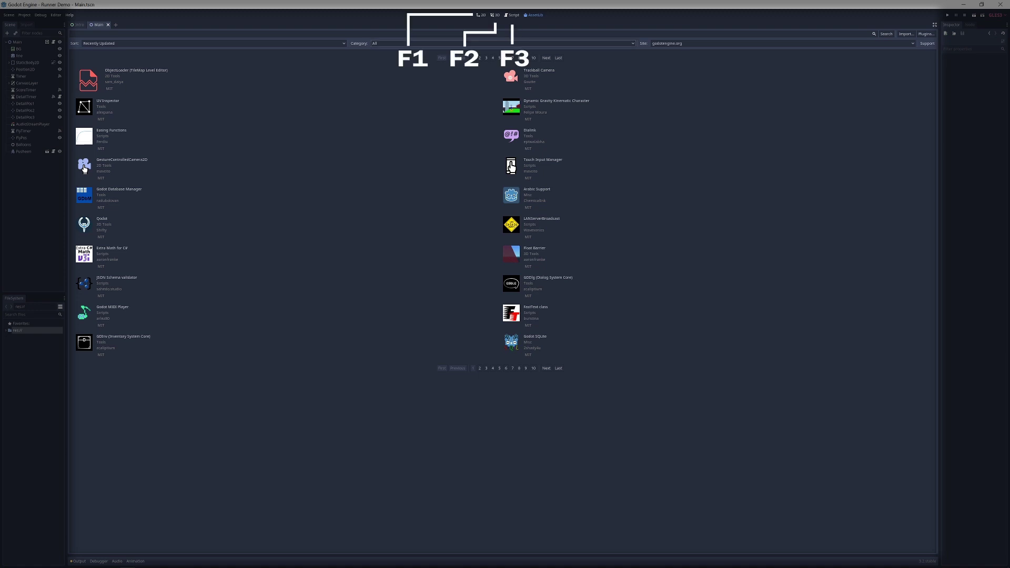
{"action": "key", "text": "ctrl+F1"}
{"action": "key", "text": "ctrl+F2"}
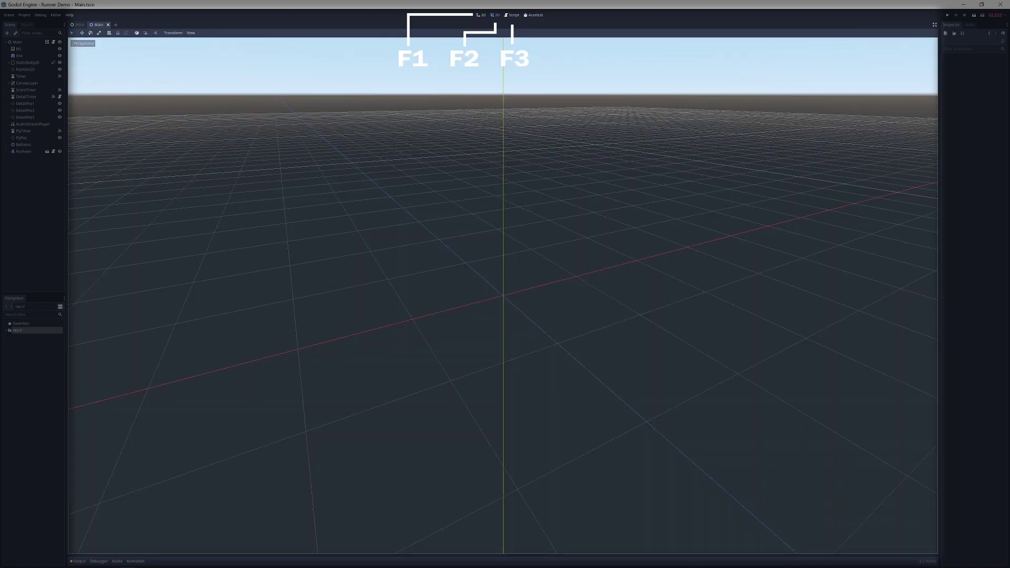
{"action": "key", "text": "ctrl+F3"}
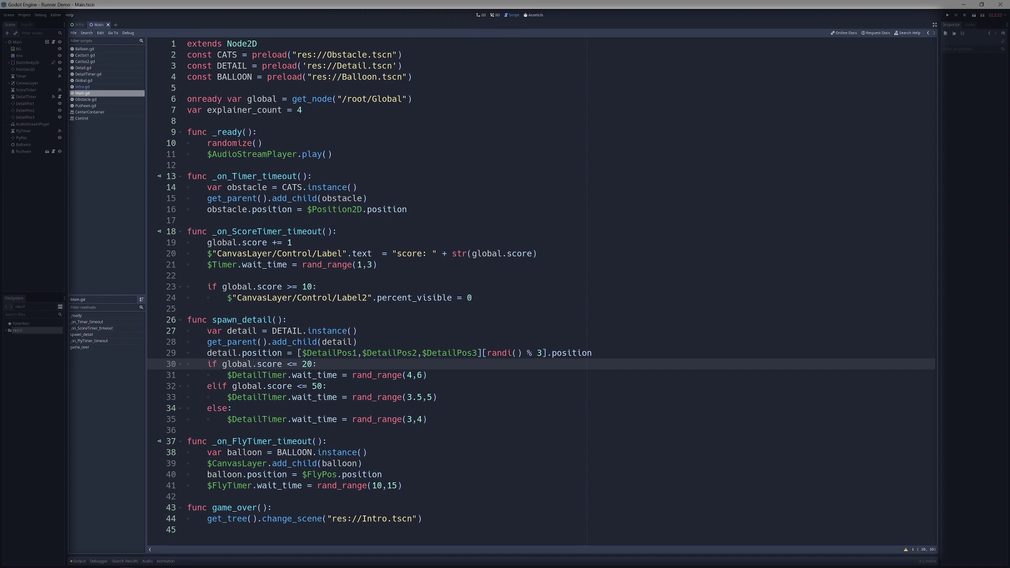
Step: Alternate between the 2D scene and the Main.gd script, finishing in the 2D workspace
{"action": "key", "text": "ctrl+F1"}
{"action": "key", "text": "ctrl+F3"}
{"action": "key", "text": "ctrl+F1"}
{"action": "key", "text": "ctrl+F3"}
{"action": "key", "text": "ctrl+F1"}
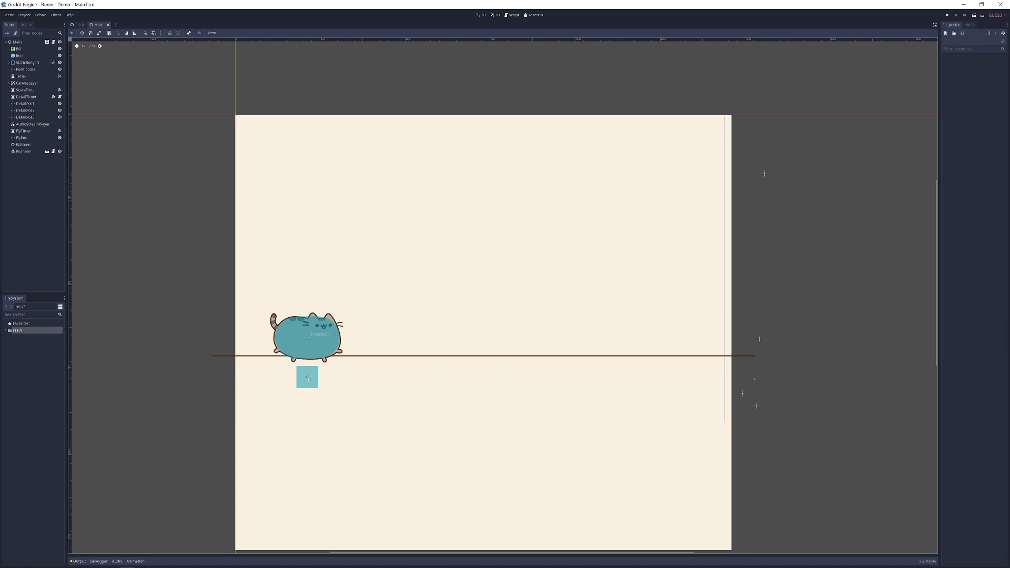
Step: Select the Pusheen node, reveal its Transform properties and nudge its X position to about 212
{"action": "left_click", "coordinate": [309, 378]}
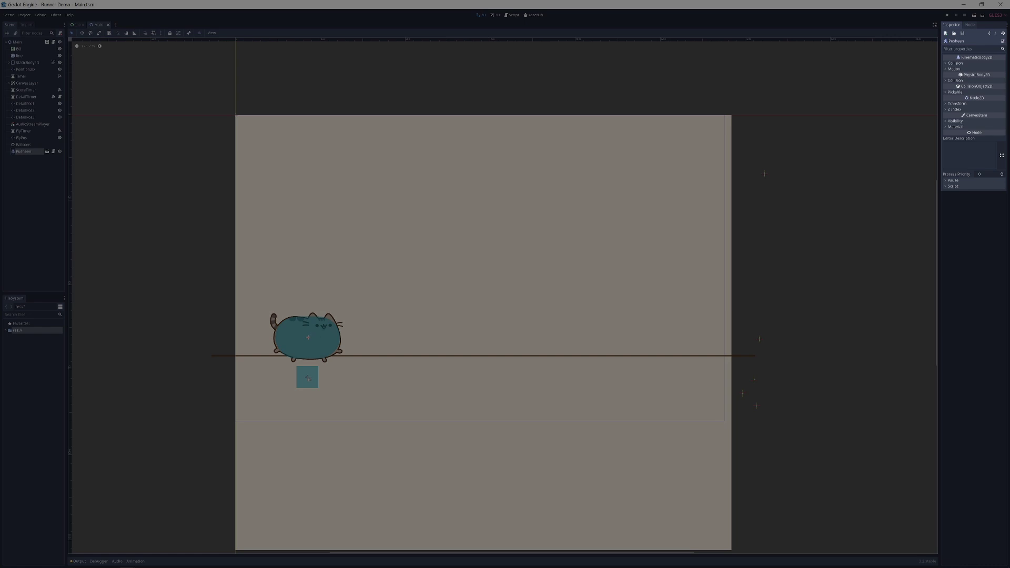
{"action": "left_click", "coordinate": [957, 104]}
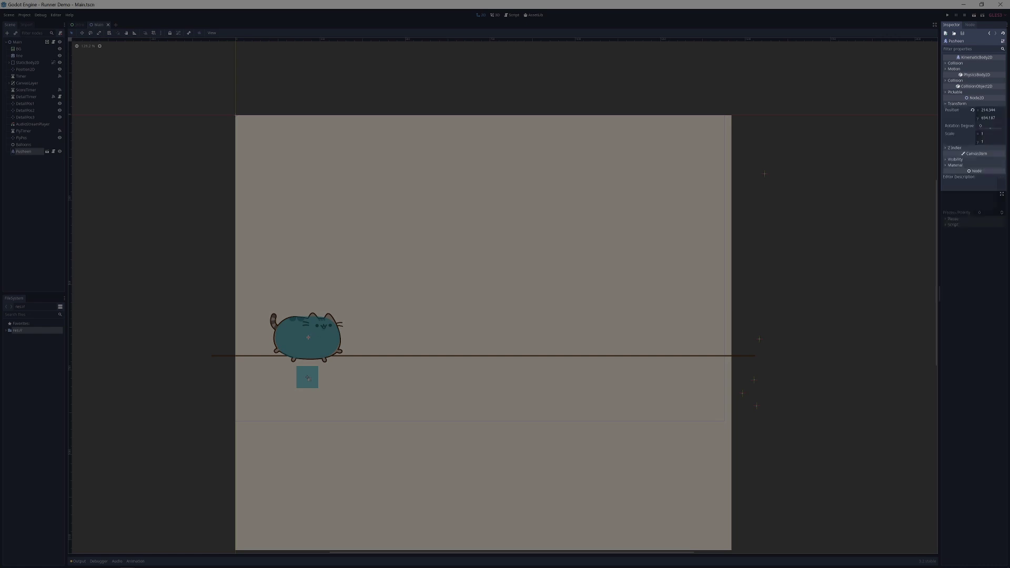
{"action": "left_click_drag", "start_coordinate": [989, 110], "coordinate": [996, 110]}
{"action": "left_click_drag", "start_coordinate": [991, 110], "coordinate": [988, 110]}
Step: Try an X position of 600 and an X scale of about 4.76 on Pusheen, and undo both changes
{"action": "left_click", "coordinate": [988, 110]}
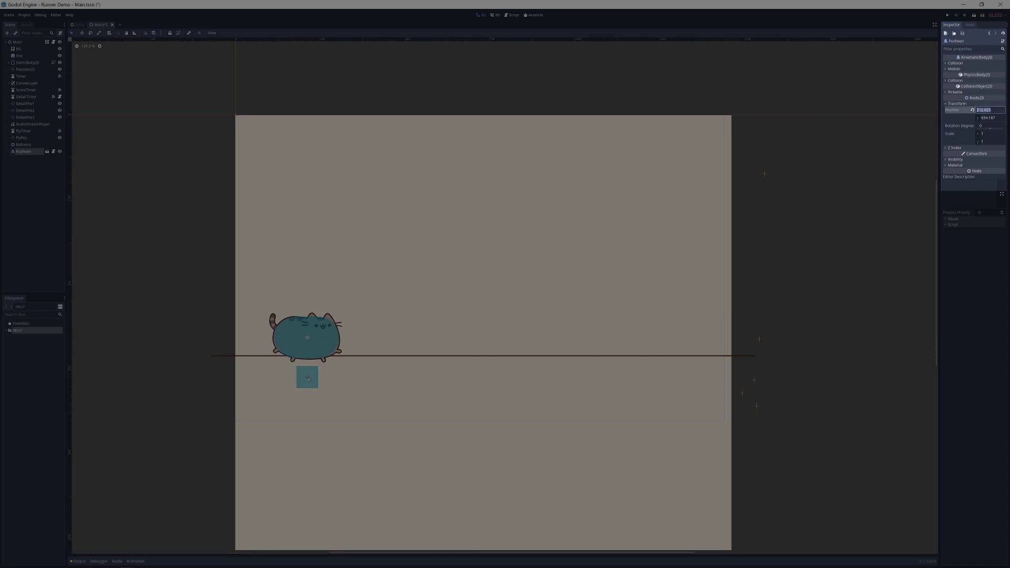
{"action": "type", "text": "600"}
{"action": "key", "text": "Return"}
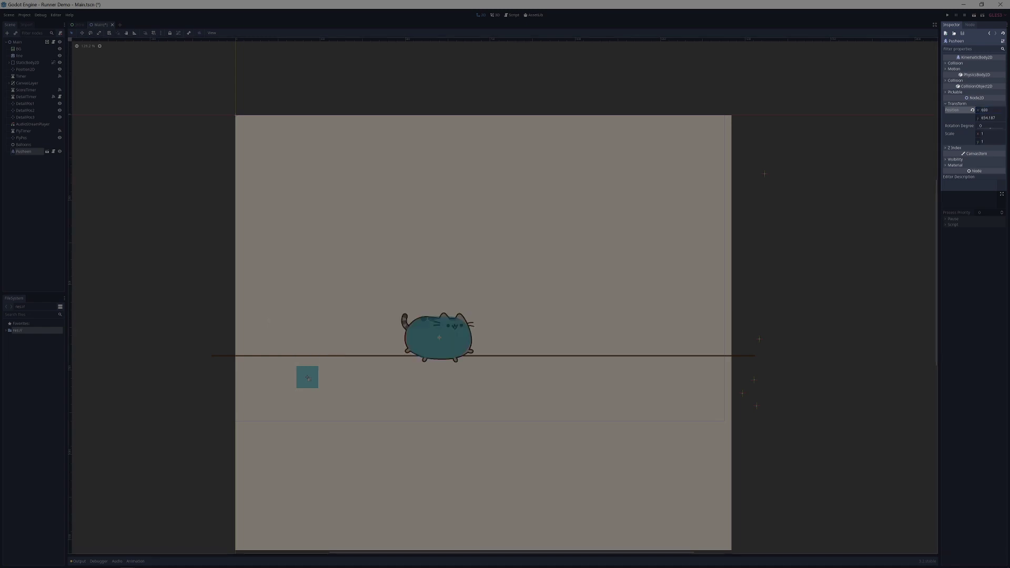
{"action": "left_click_drag", "start_coordinate": [989, 134], "coordinate": [1005, 134]}
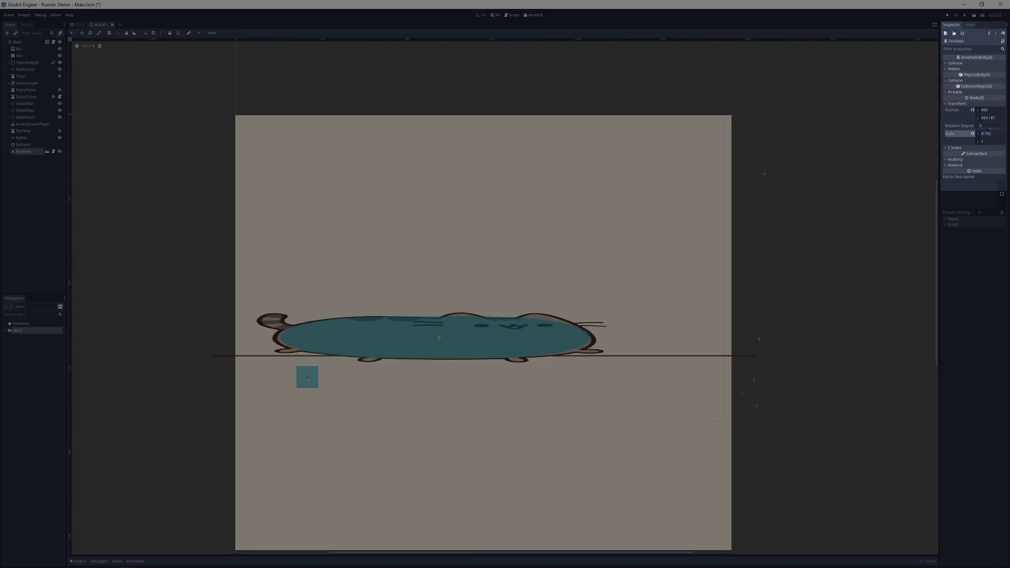
{"action": "key", "text": "ctrl+z"}
{"action": "key", "text": "ctrl+z"}
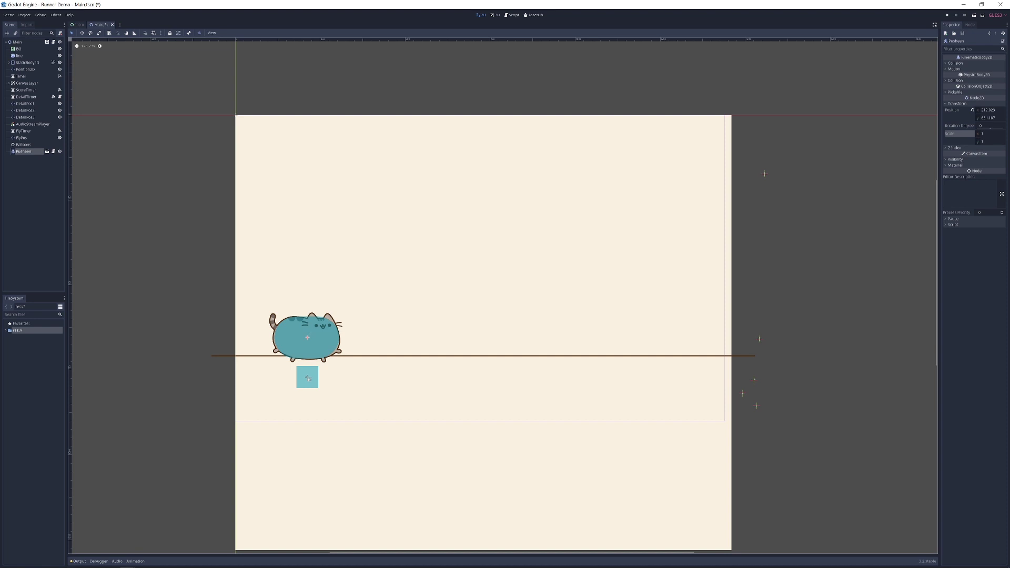
Step: Quick-open the Pusheen.tscn scene and switch between it and the Main scene
{"action": "key", "text": "ctrl+shift+o"}
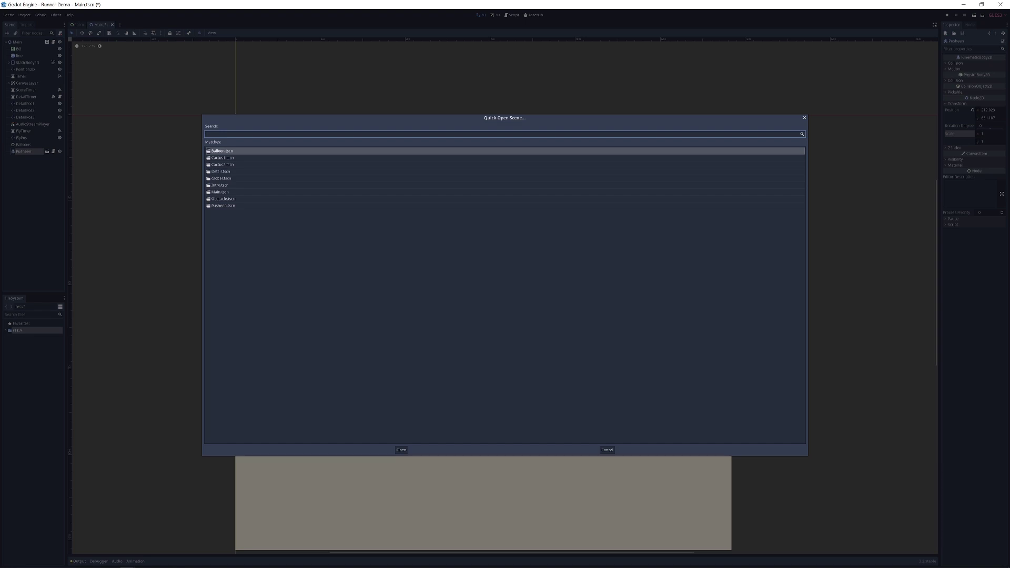
{"action": "double_click", "coordinate": [223, 205]}
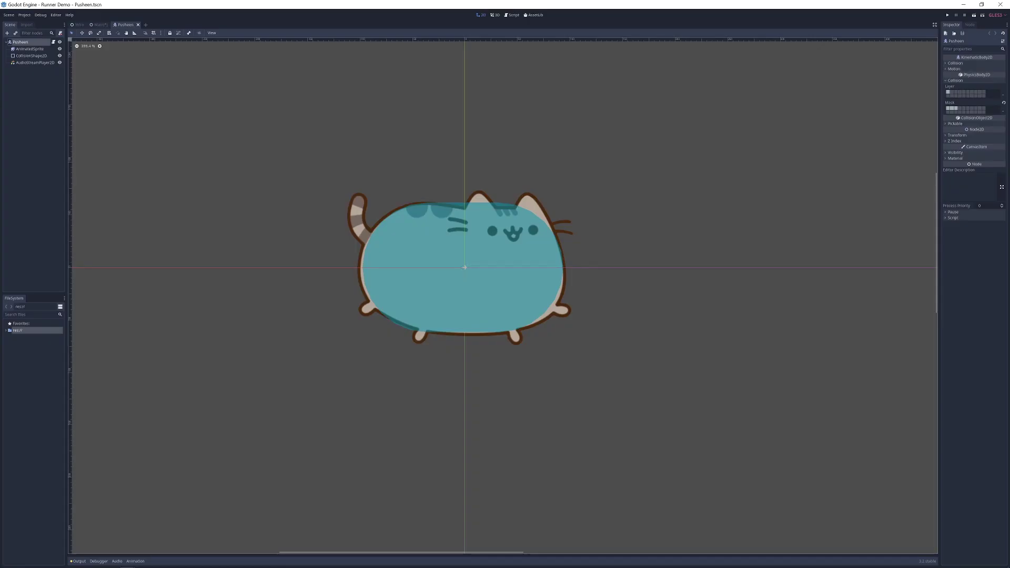
{"action": "left_click", "coordinate": [100, 25]}
{"action": "left_click", "coordinate": [129, 25]}
Step: From the Main scene, open the Pusheen instance's own scene in the editor, and return to Main
{"action": "left_click", "coordinate": [100, 25]}
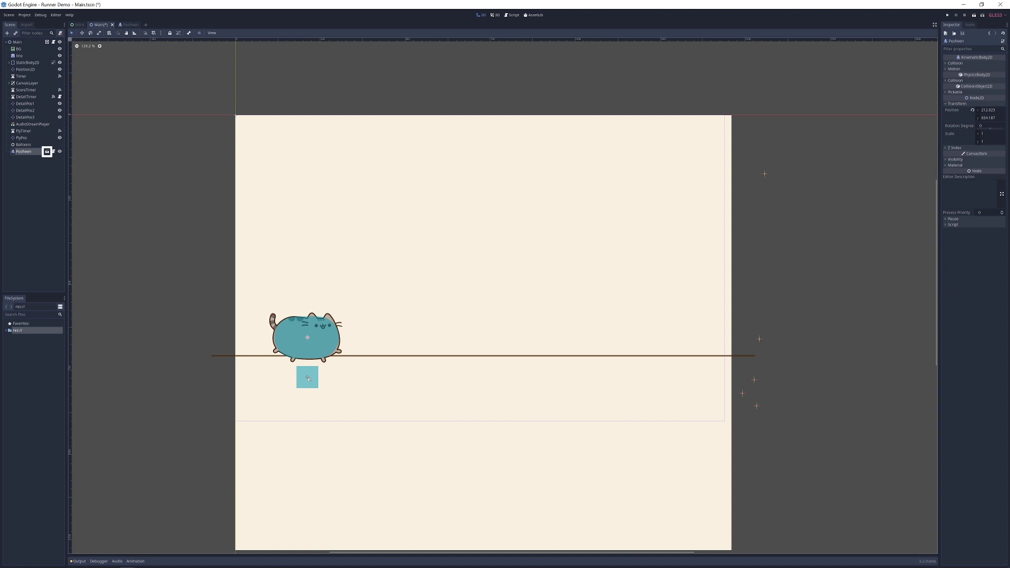
{"action": "left_click", "coordinate": [47, 152]}
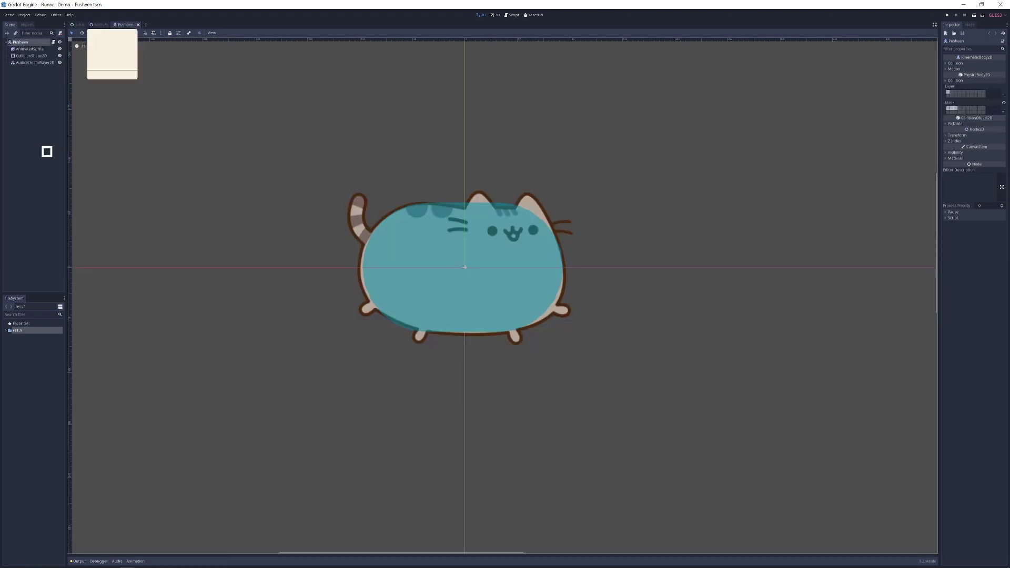
{"action": "key", "text": "ctrl+shift+Tab"}
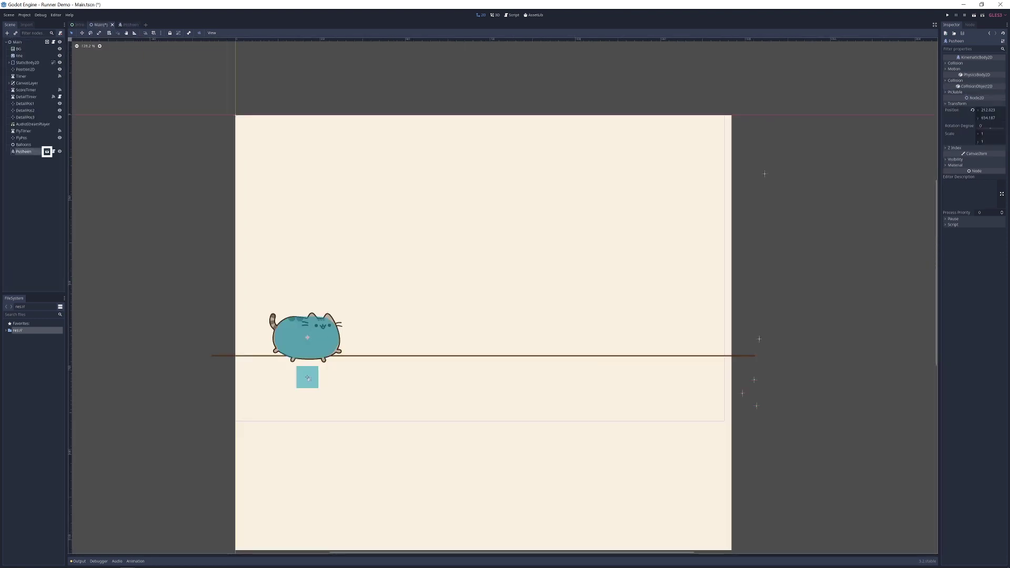